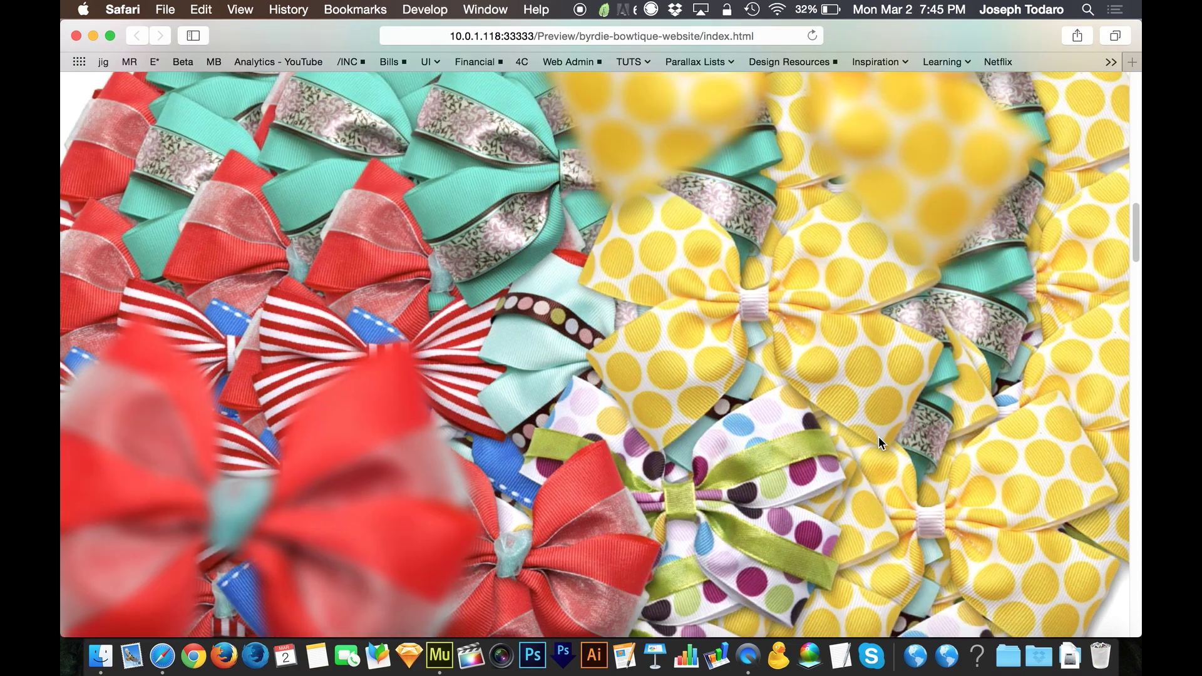
Scroll down and back up through the Byrdie Bowtique page in the Safari preview.
scroll(879, 438, down, 5)
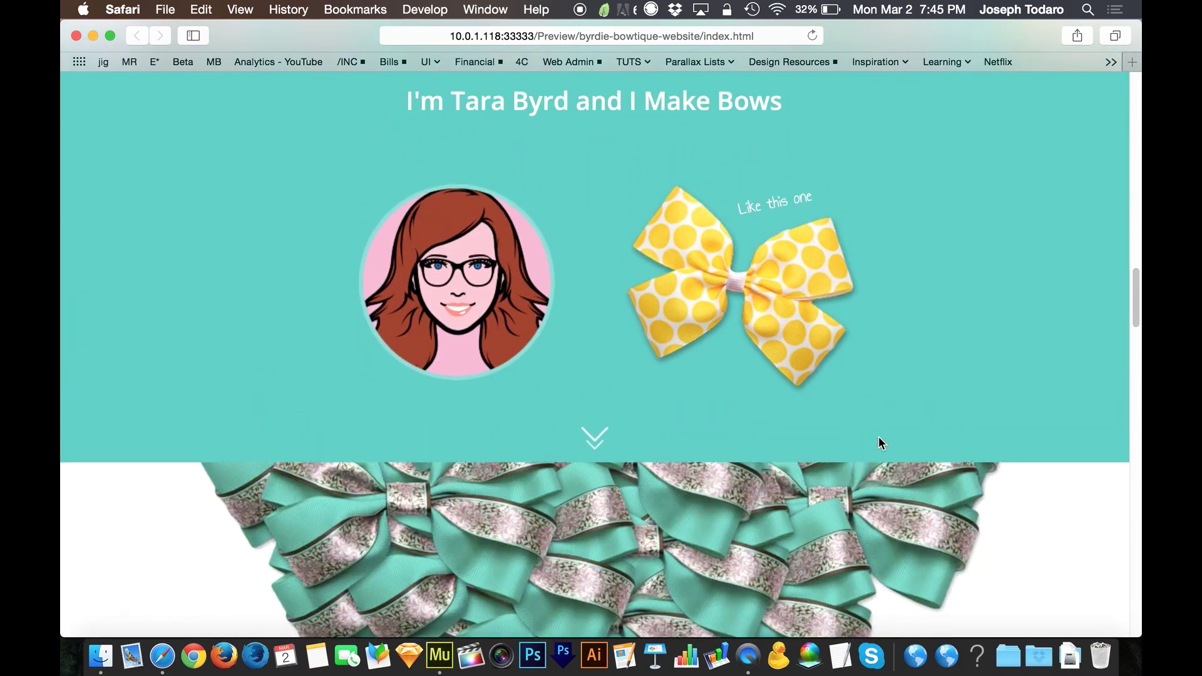
scroll(879, 438, down, 5)
scroll(878, 437, down, 5)
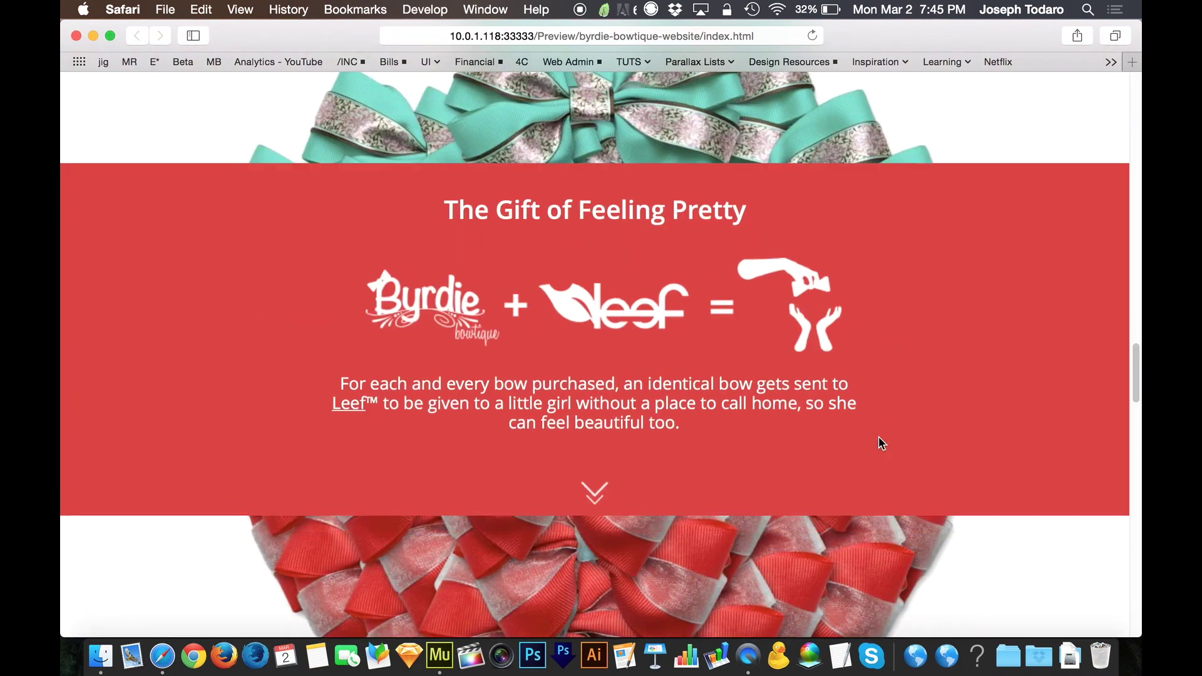
scroll(878, 437, up, 15)
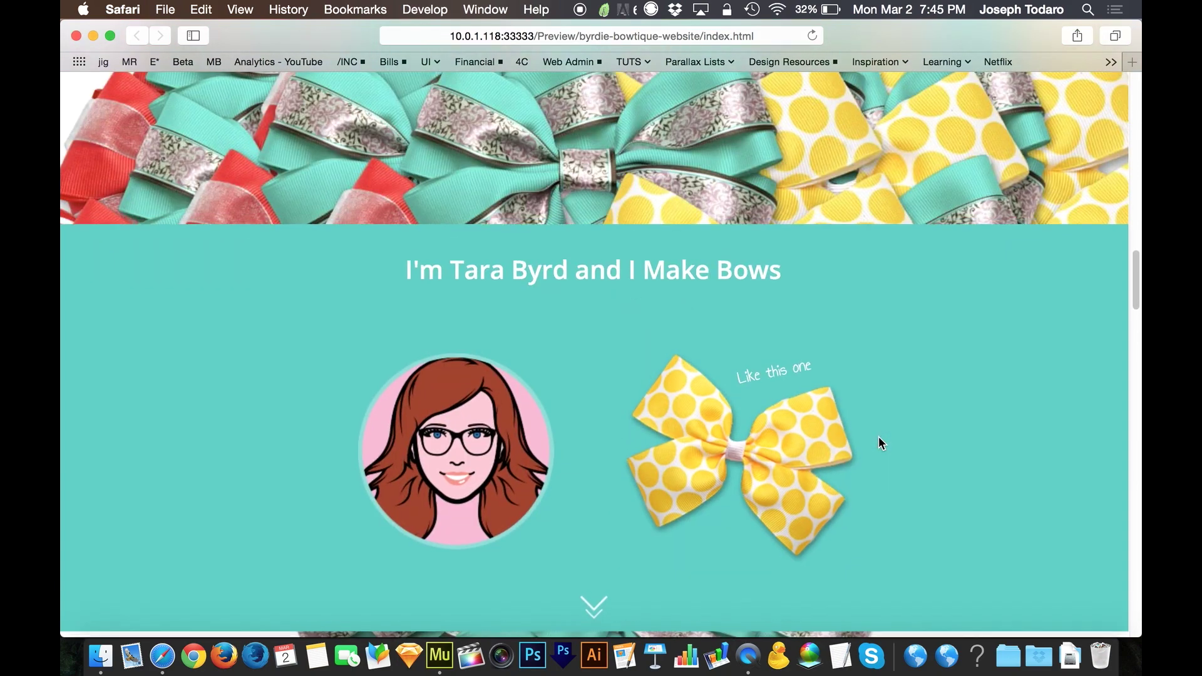
scroll(878, 438, up, 10)
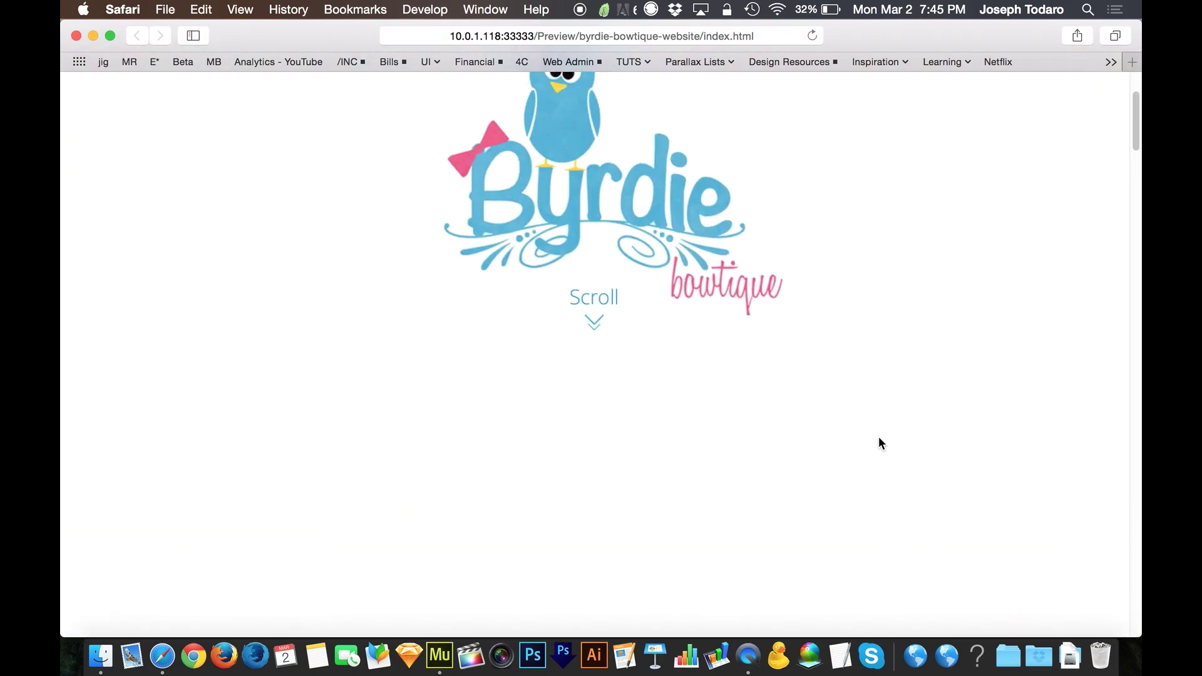
Test the anchor links to the Welcome and The Gift of Feeling Pretty sections.
click(595, 323)
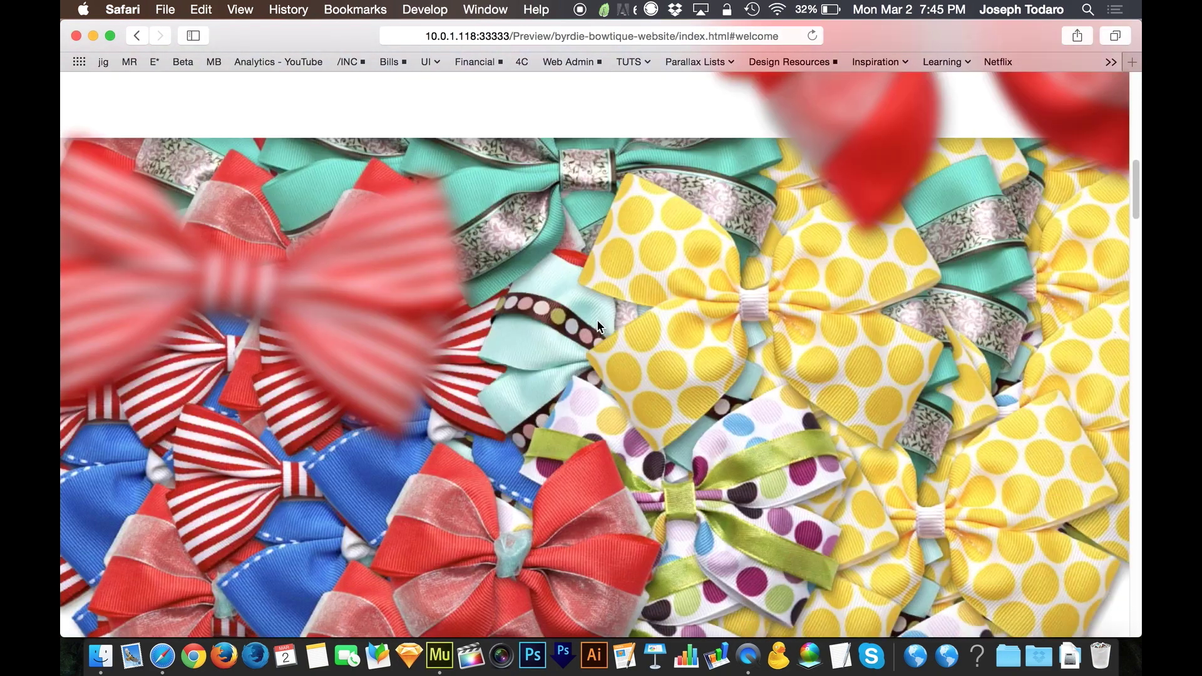
click(592, 474)
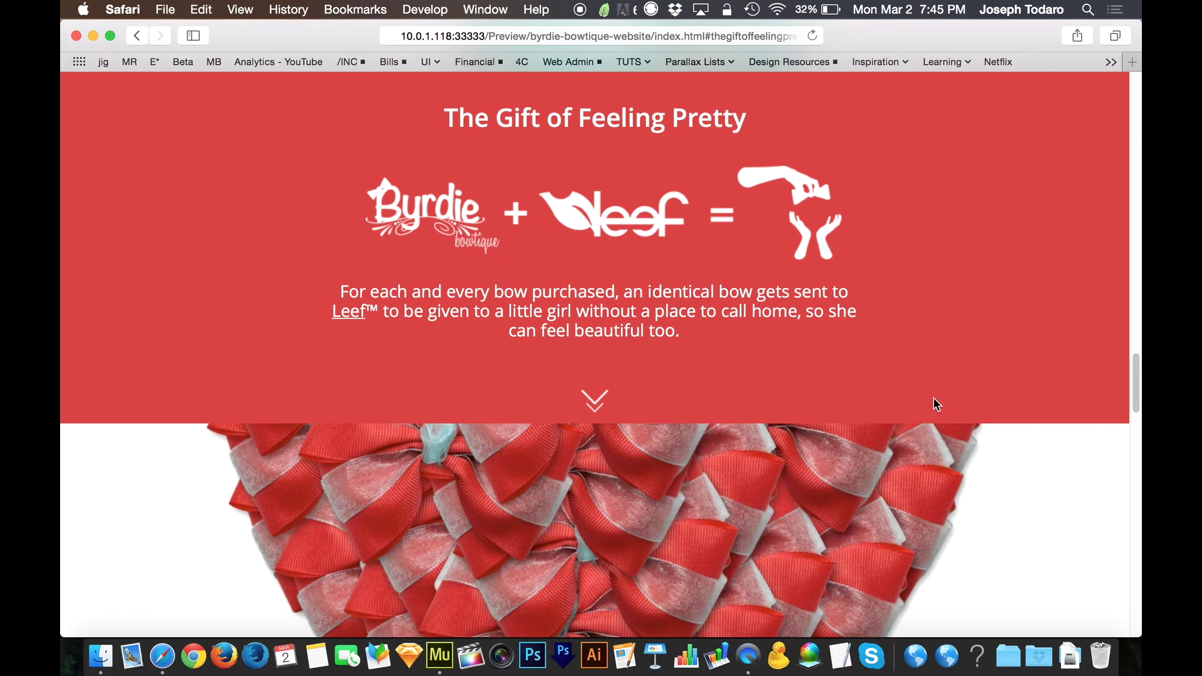
scroll(933, 401, down, 5)
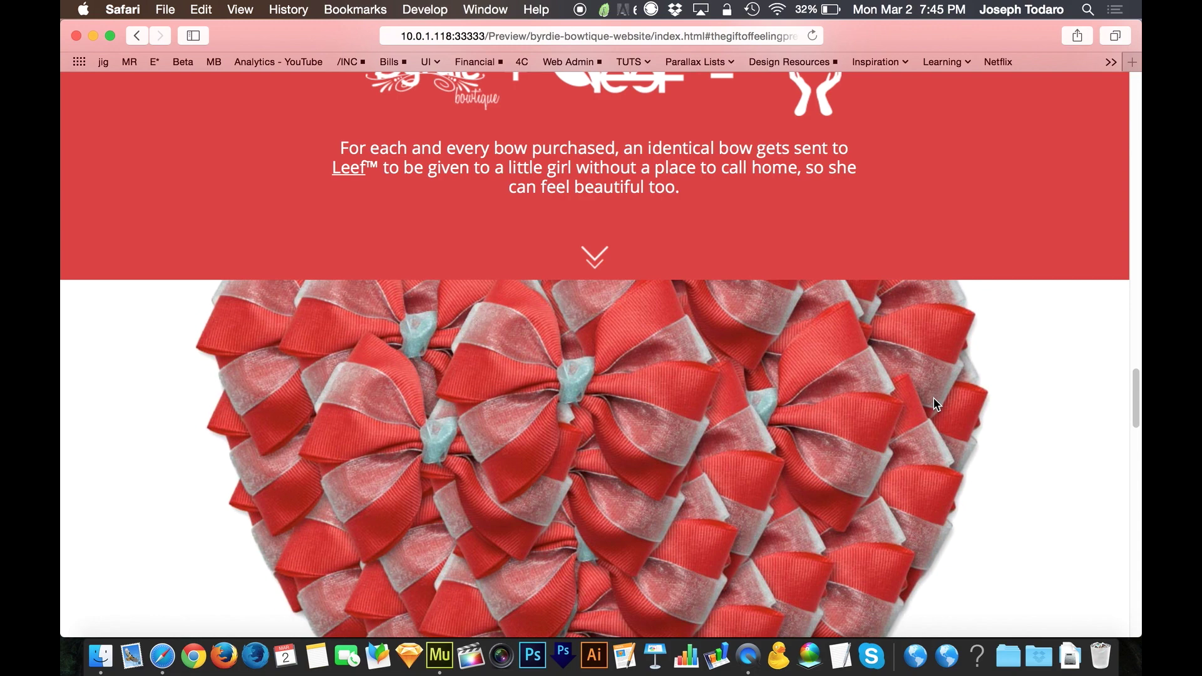
scroll(934, 400, up, 10)
scroll(935, 400, down, 5)
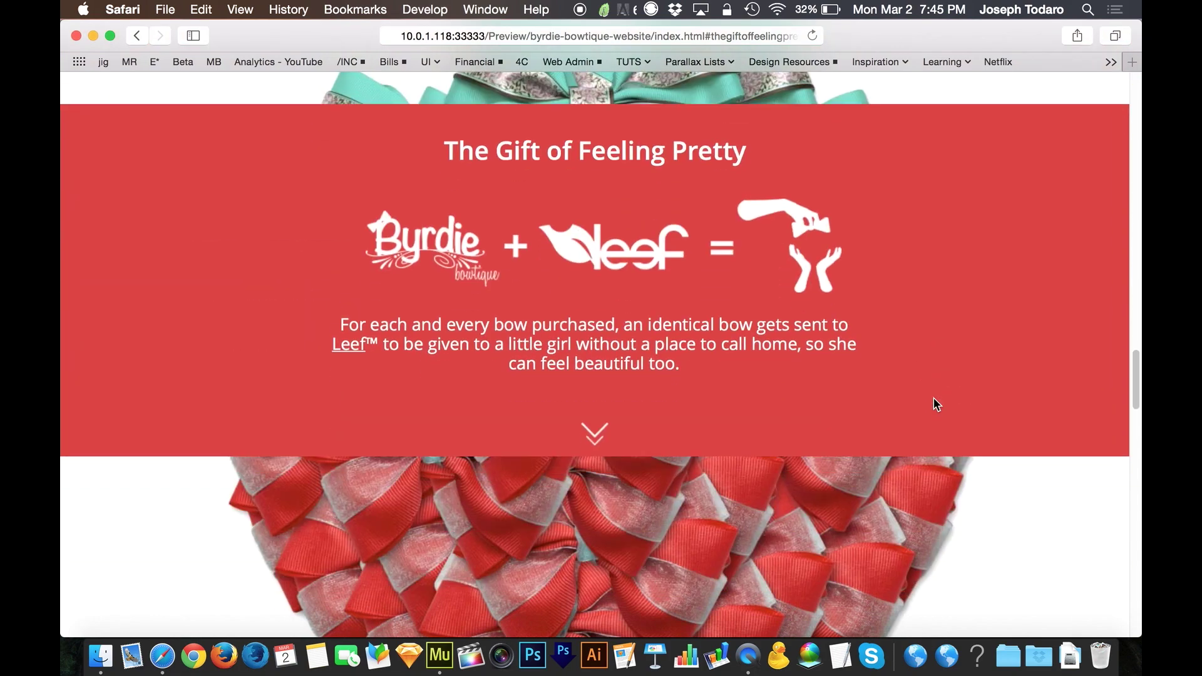
scroll(934, 400, down, 2)
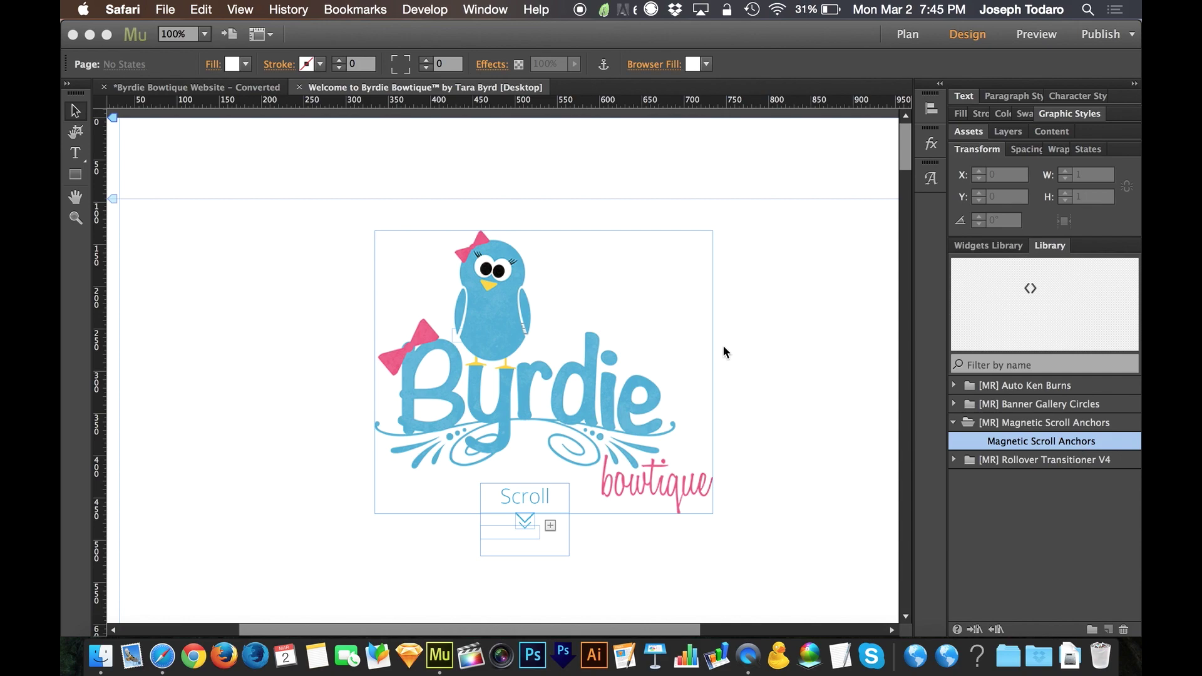
click(824, 389)
click(764, 403)
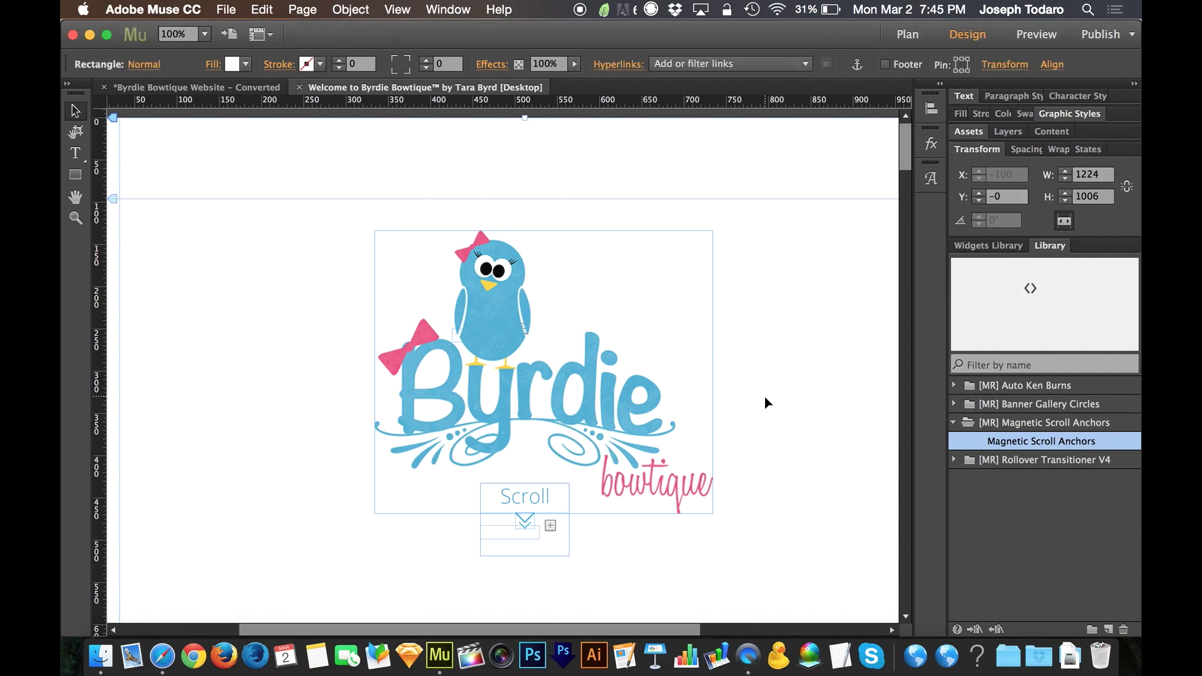
scroll(764, 402, down, 10)
scroll(764, 403, down, 10)
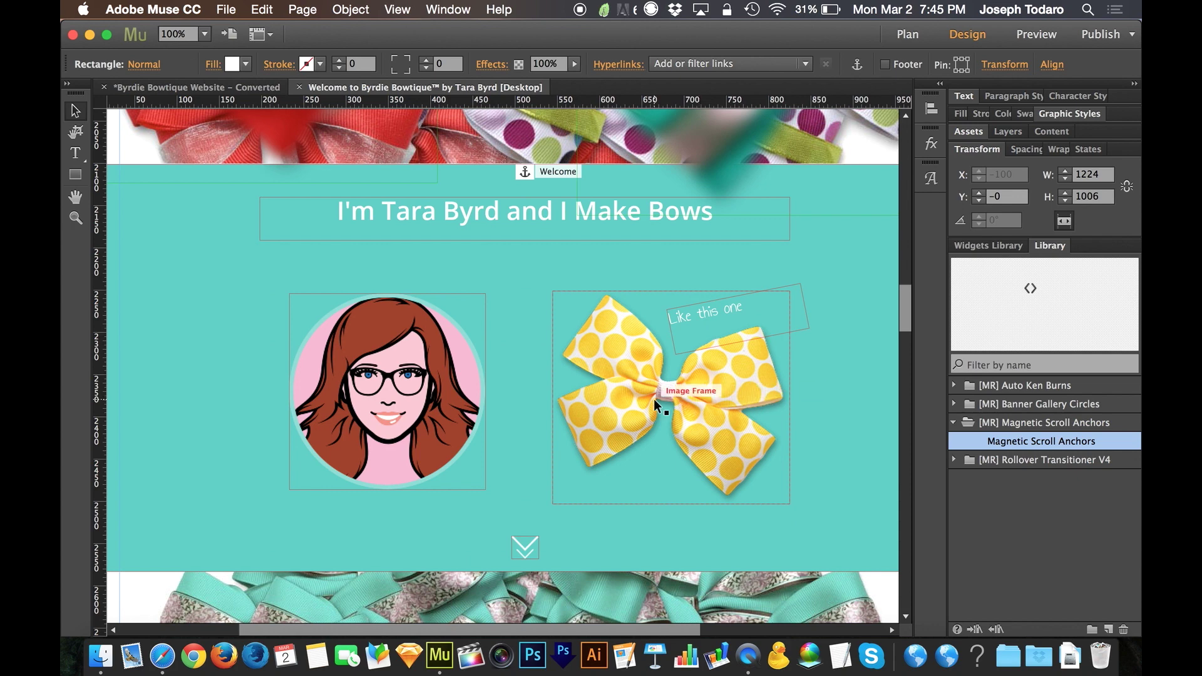
click(526, 175)
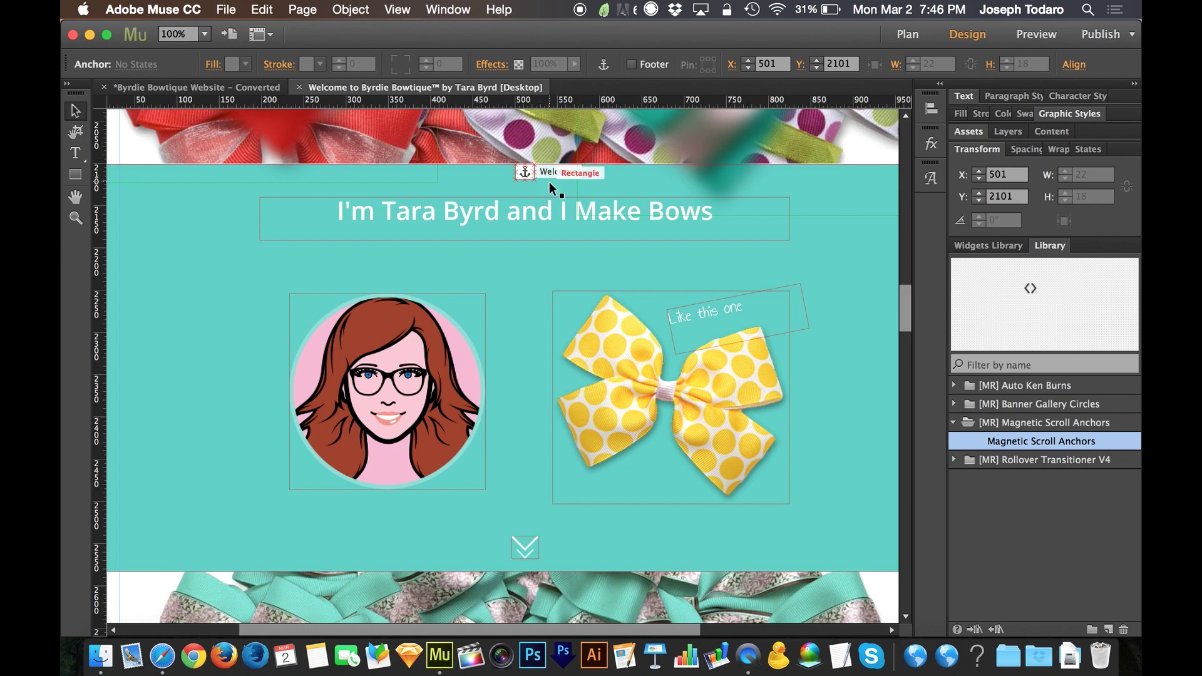
scroll(551, 188, down, 15)
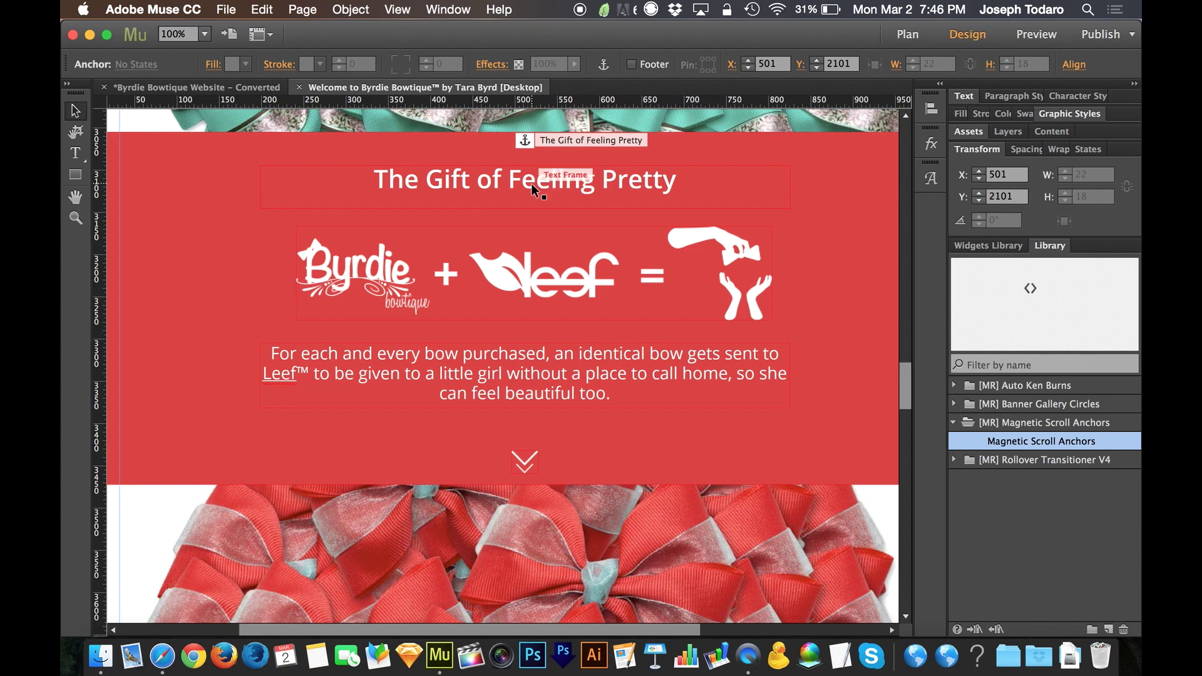
scroll(532, 184, up, 20)
scroll(532, 183, up, 20)
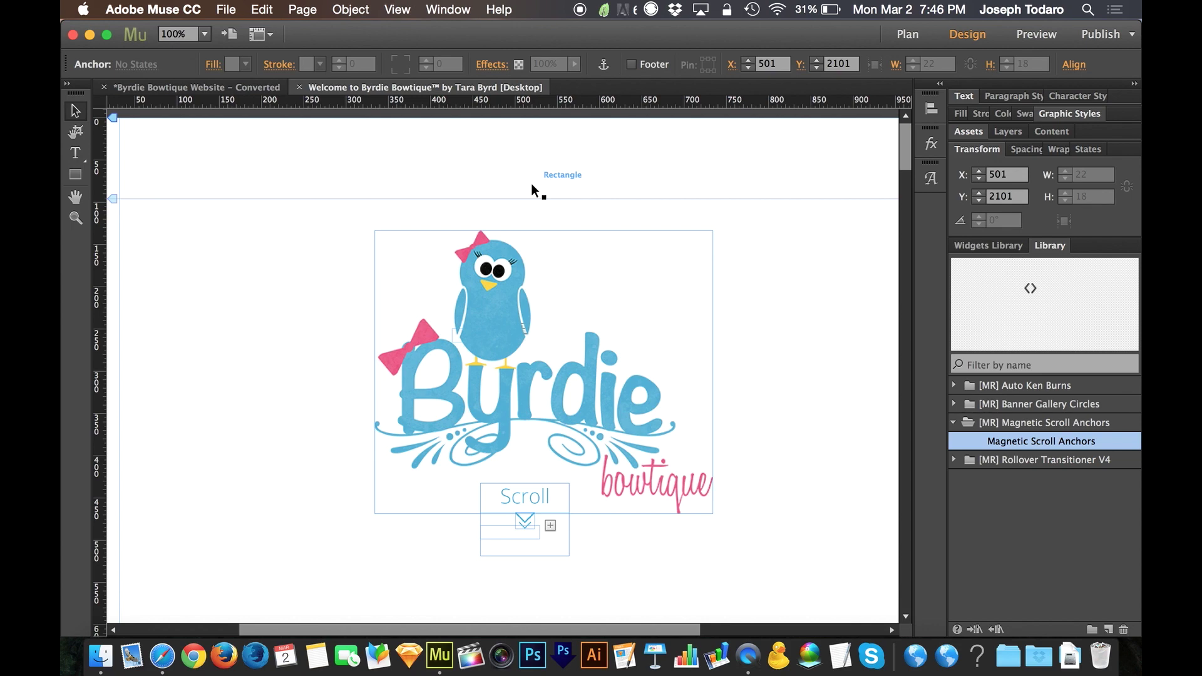
drag(531, 183, 533, 122)
drag(532, 122, 533, 121)
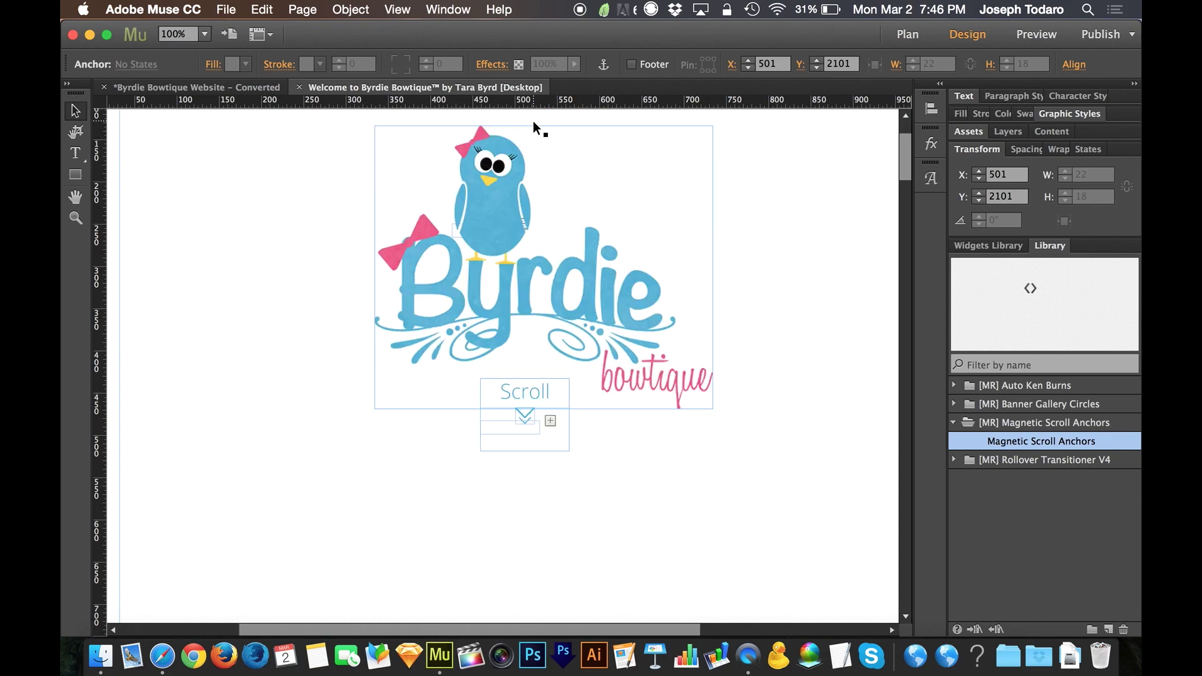
scroll(530, 366, down, 10)
scroll(530, 365, down, 10)
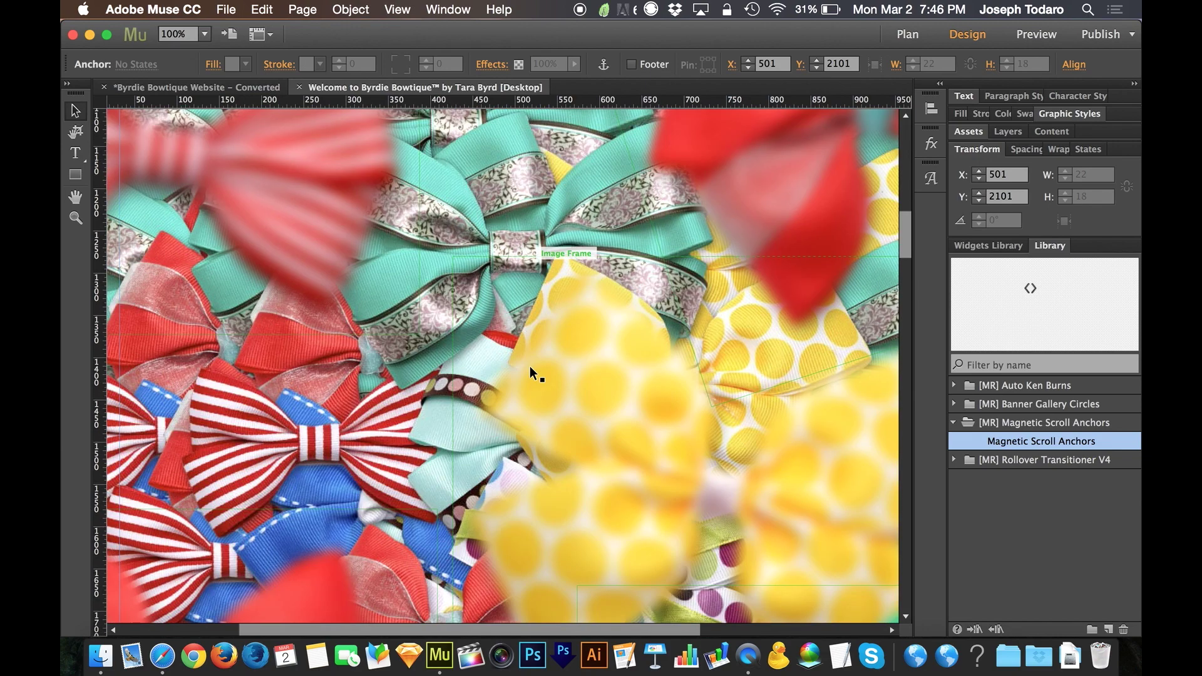
scroll(530, 366, up, 20)
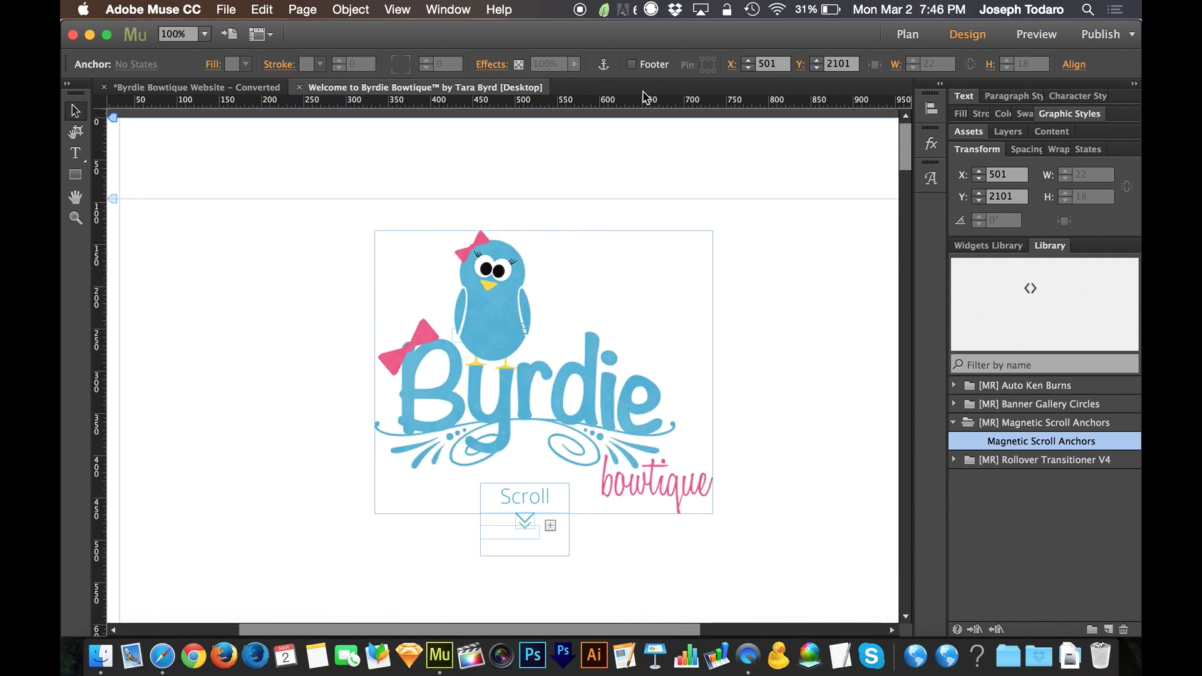
click(603, 64)
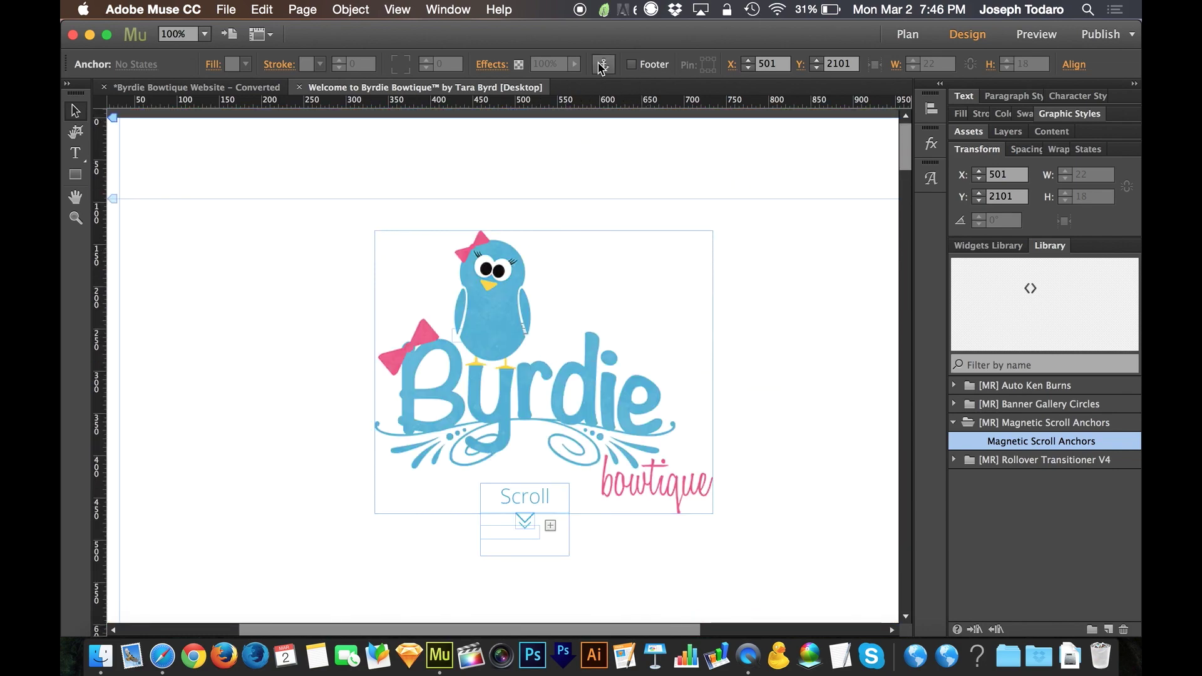
Place an anchor named Top at the page top, lined up with the others at X 501.
click(511, 125)
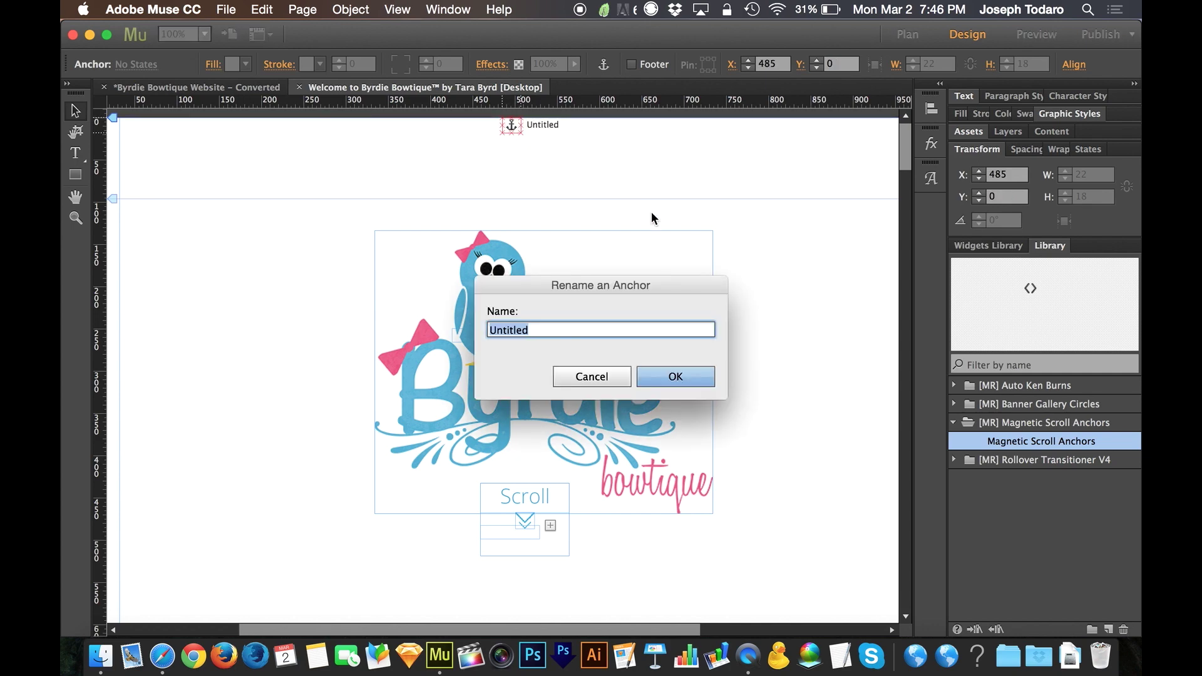
text(Top)
key(Return)
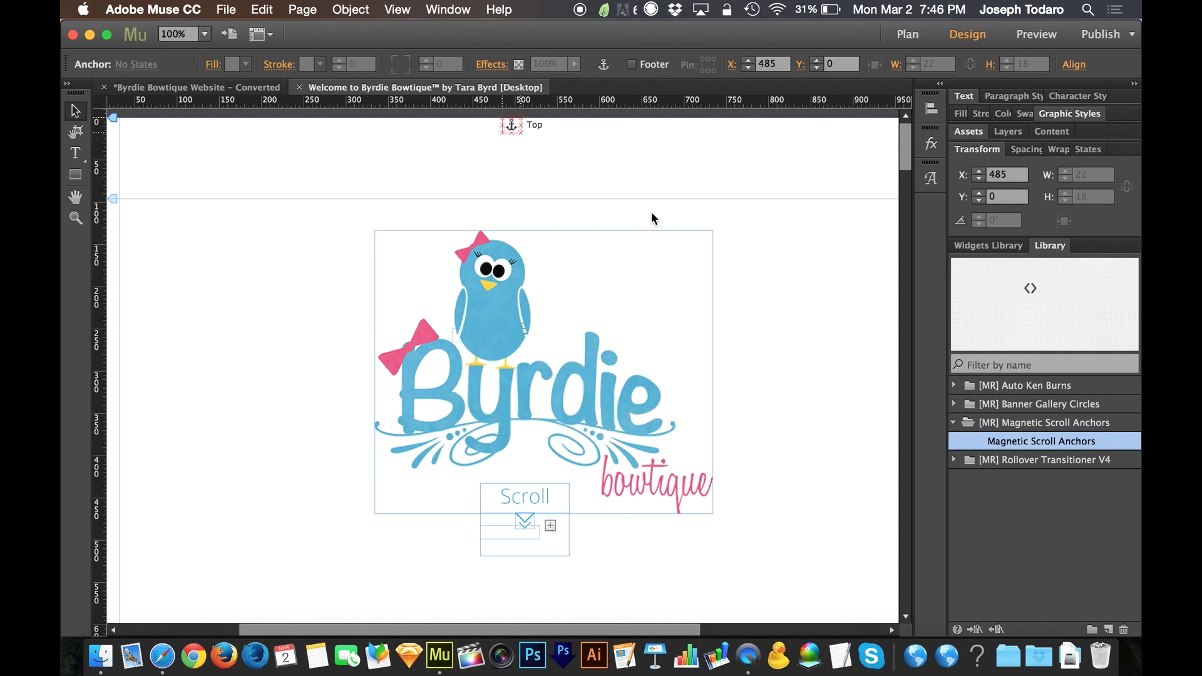
drag(513, 126, 526, 127)
click(526, 128)
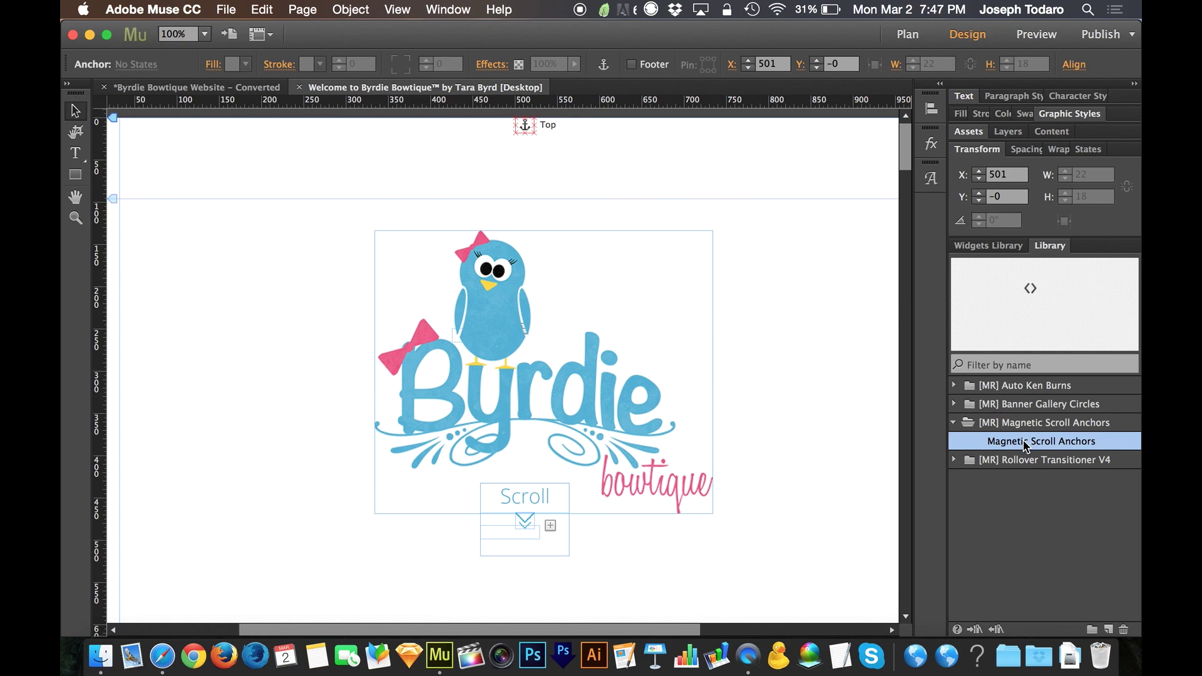
Drop the Magnetic Scroll Anchors widget on the page with 700 ms duration and Ease In and Out easing.
drag(1026, 442, 180, 229)
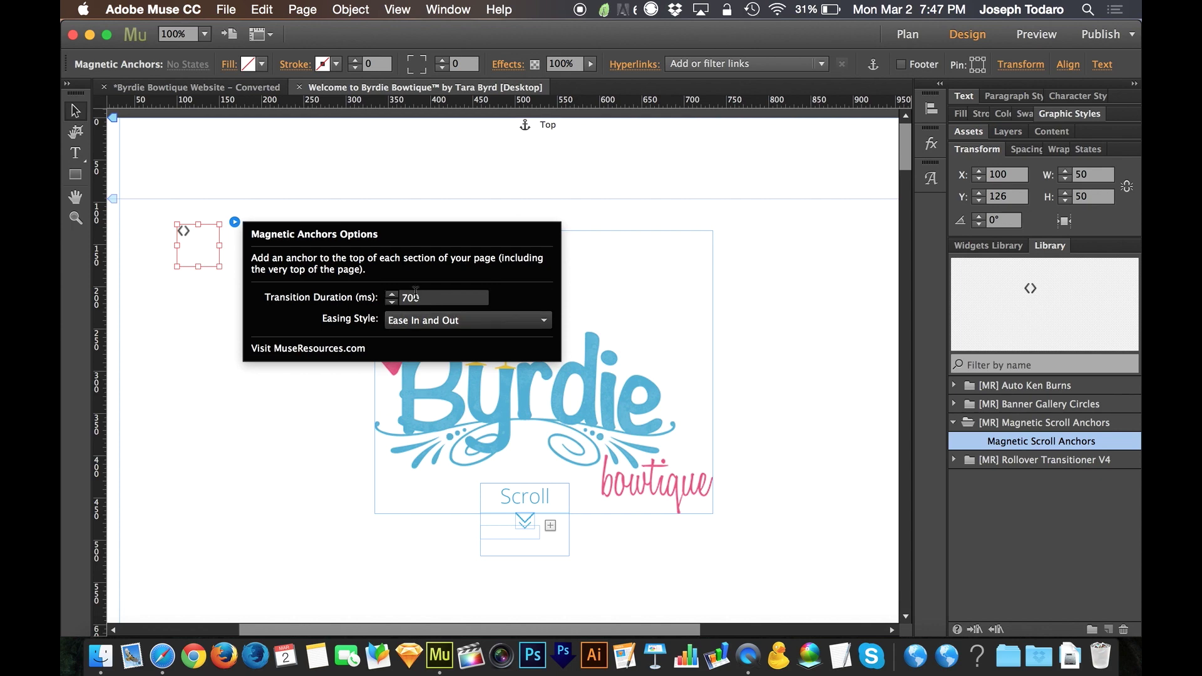
click(448, 322)
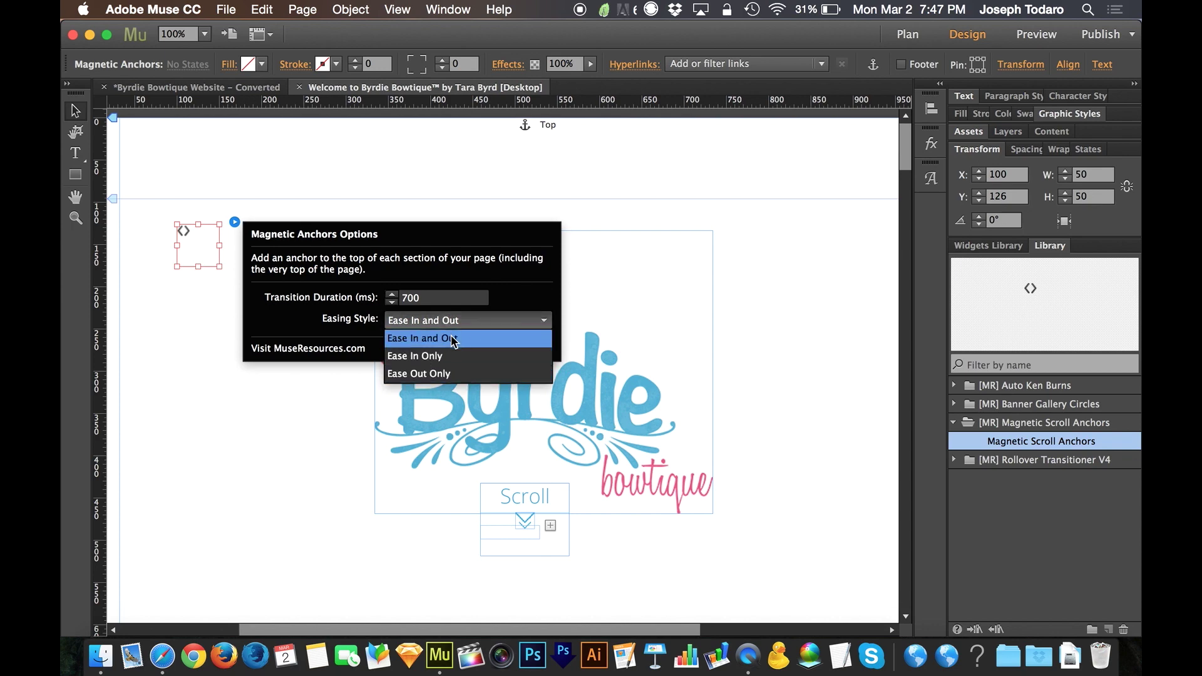
click(453, 339)
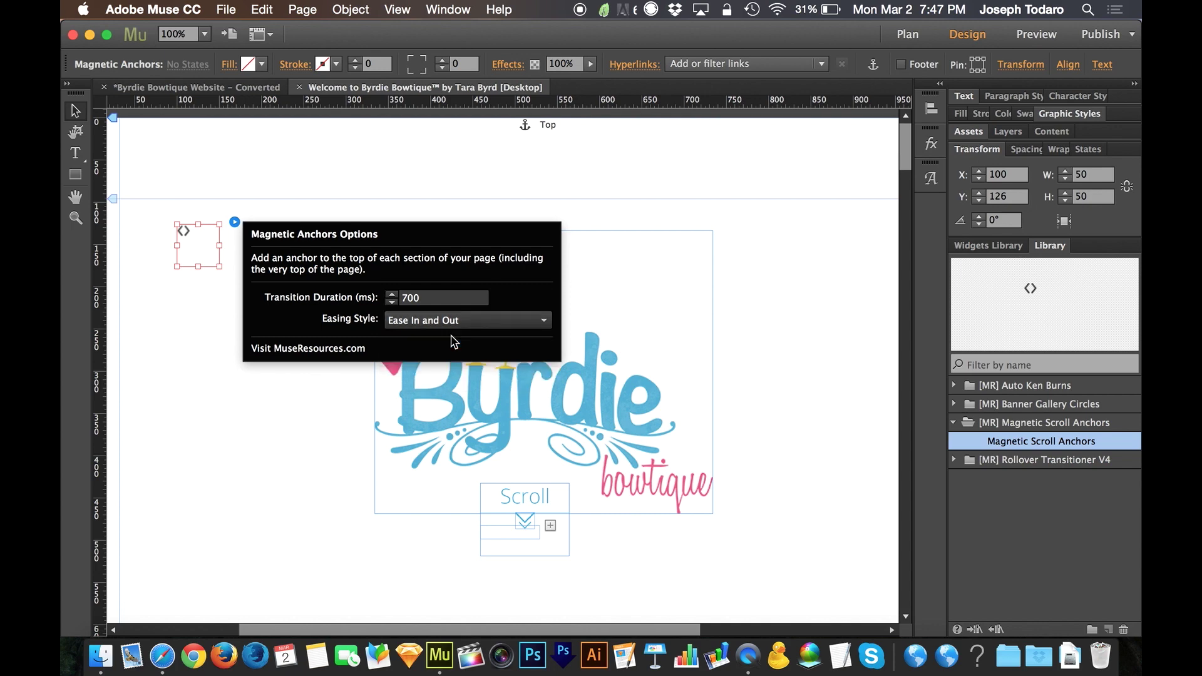
click(170, 320)
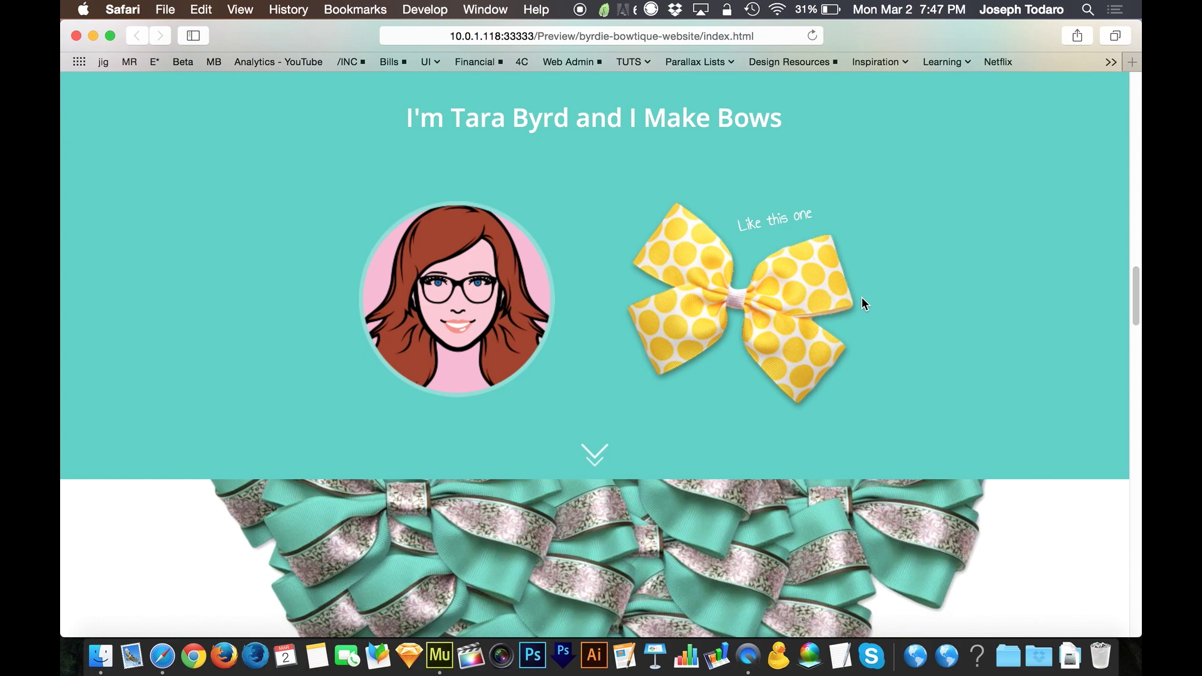
Scroll down through the sections and back up in Safari, watching each one snap into place.
scroll(861, 297, down, 10)
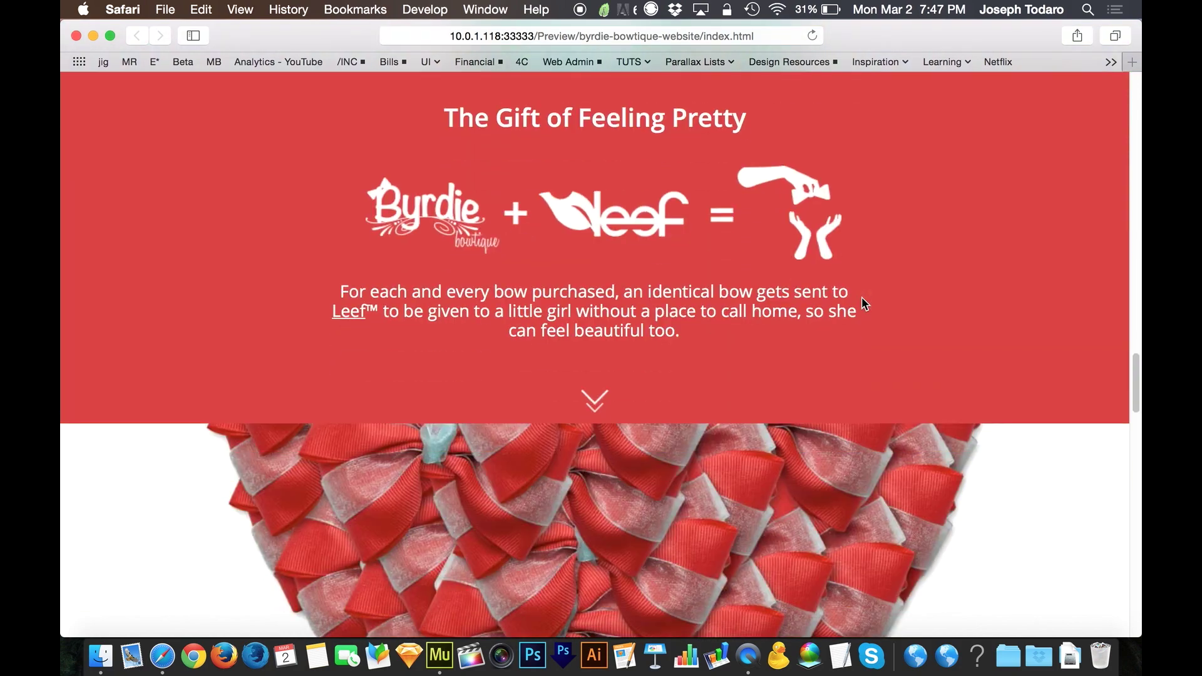
scroll(862, 299, down, 10)
scroll(862, 299, down, 10)
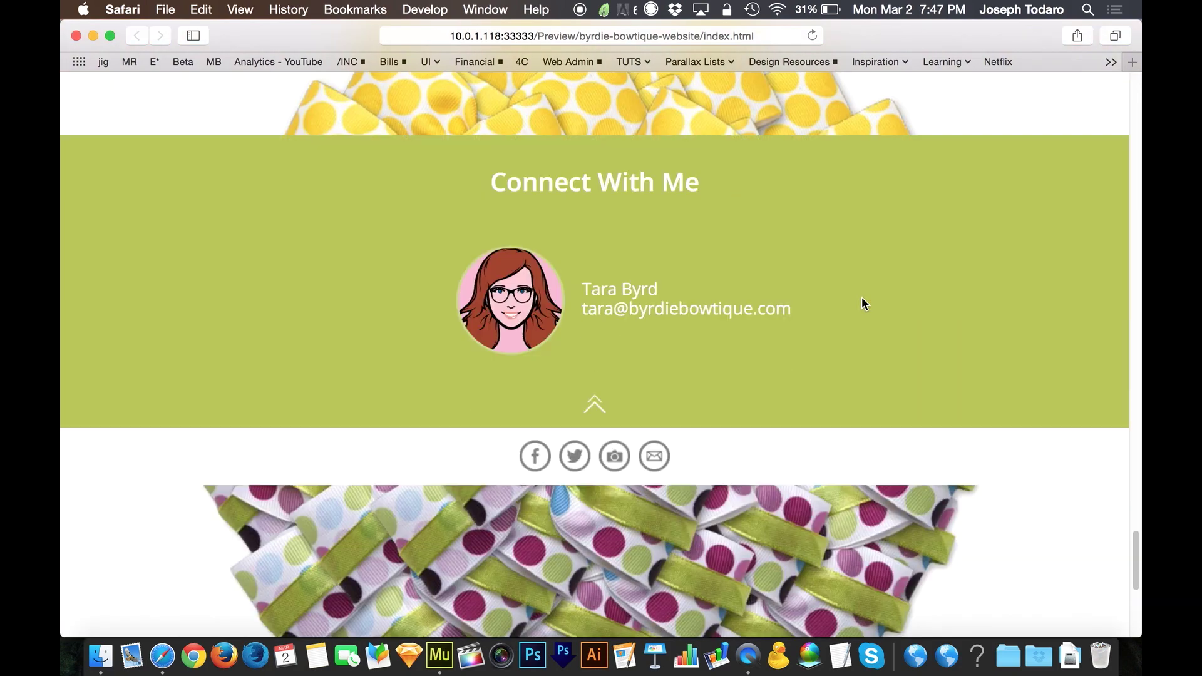
scroll(862, 299, up, 10)
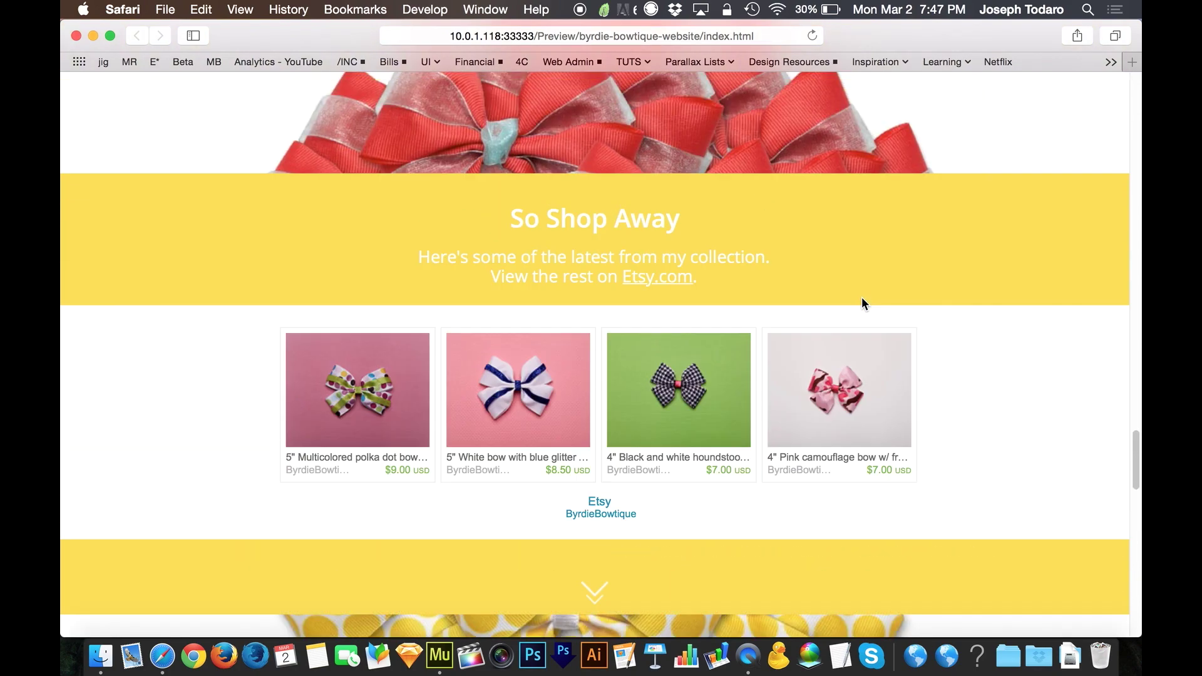
scroll(862, 298, up, 8)
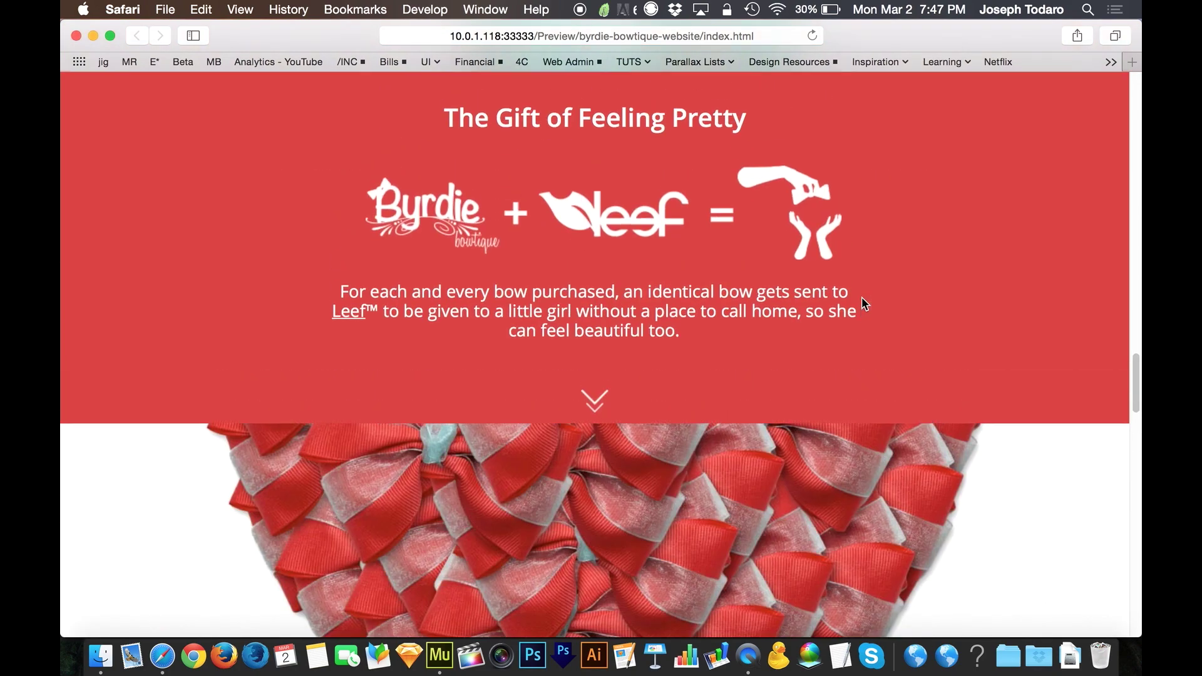
scroll(862, 300, up, 5)
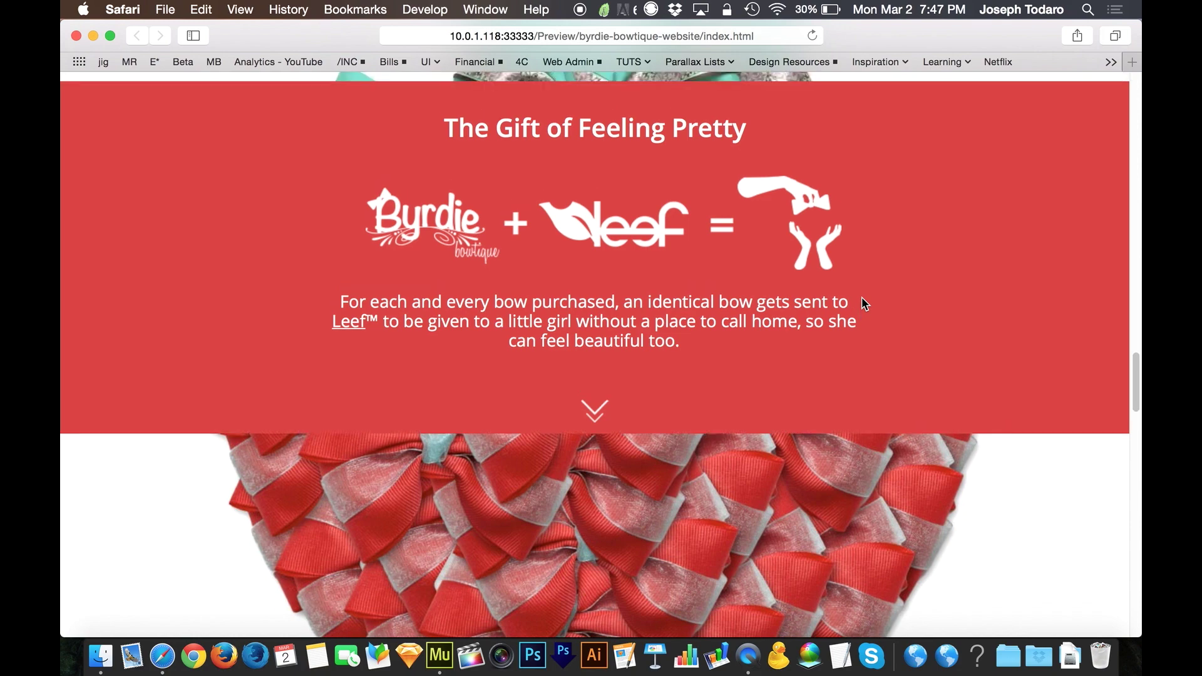
scroll(862, 304, up, 5)
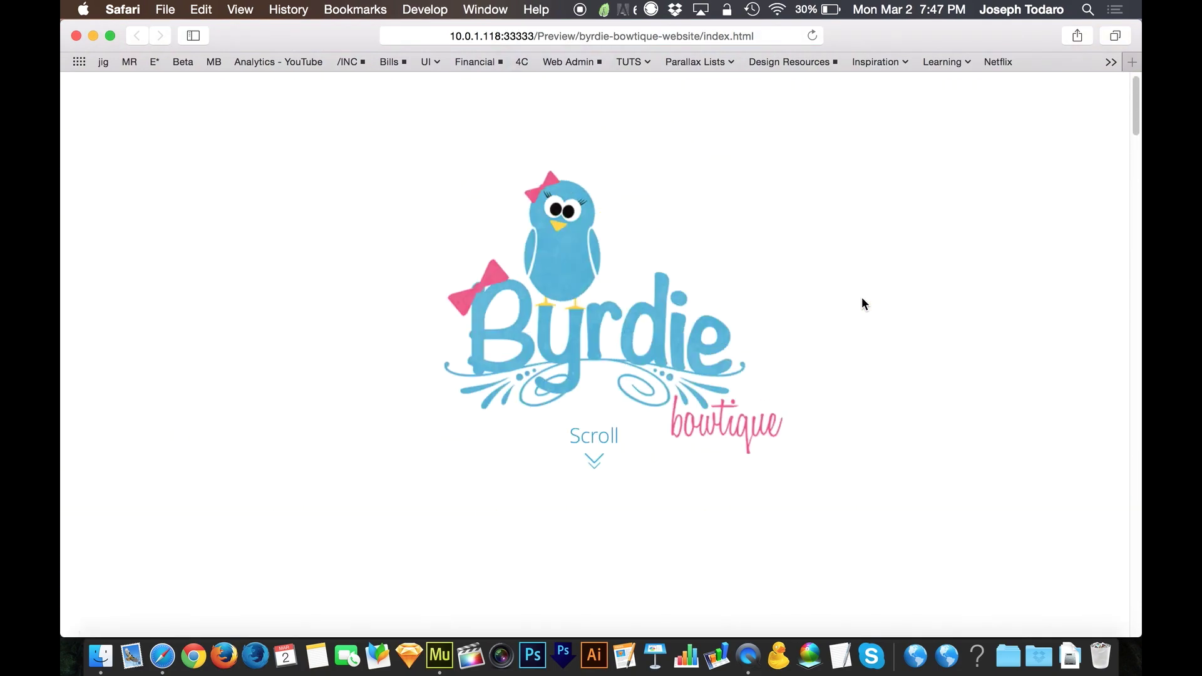
Scroll down and up through the page again, ending on the bow-maker introduction section.
scroll(862, 304, down, 3)
scroll(863, 304, down, 3)
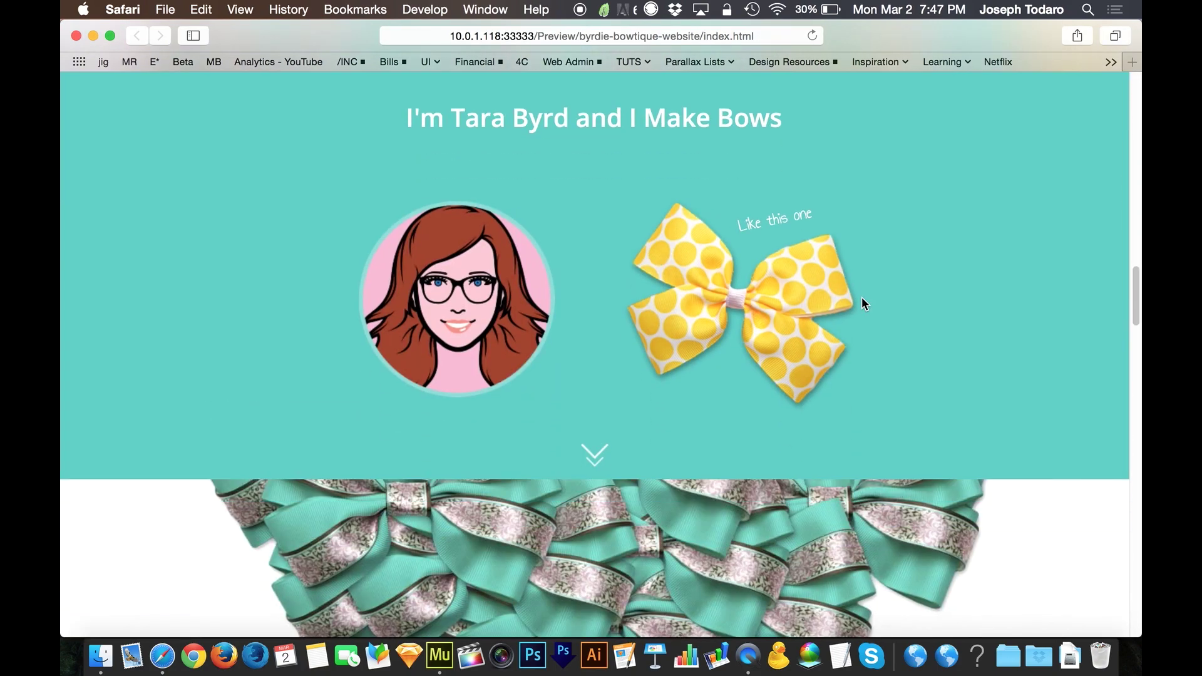
scroll(863, 304, down, 5)
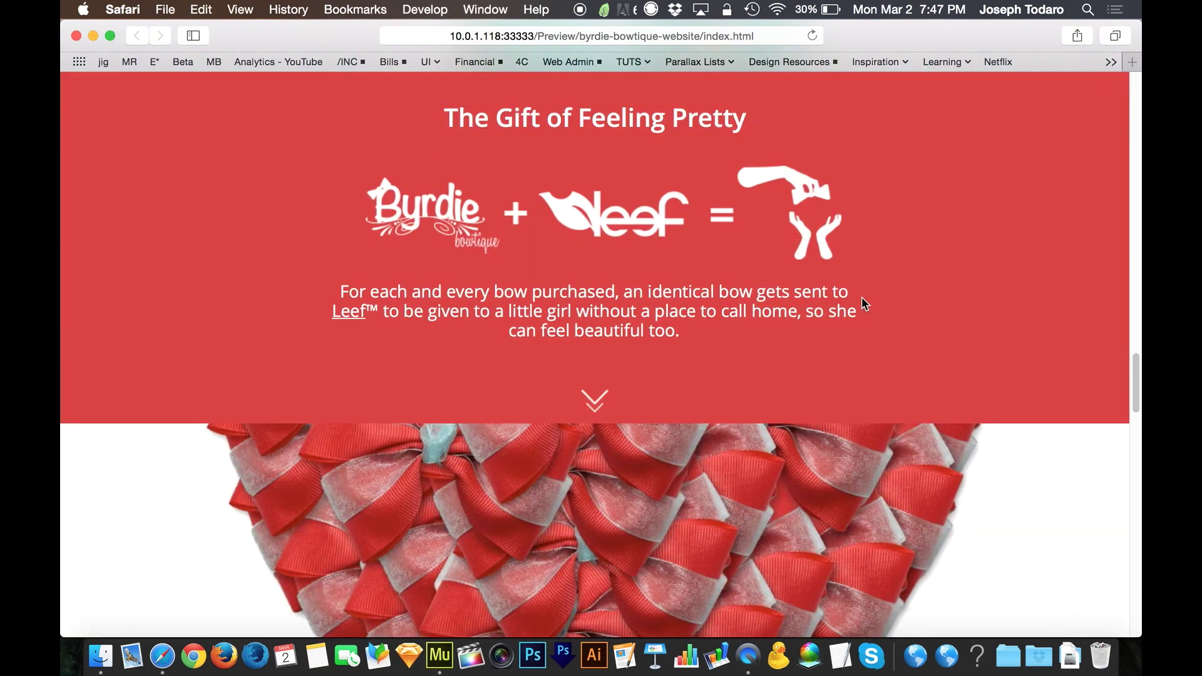
scroll(862, 299, down, 5)
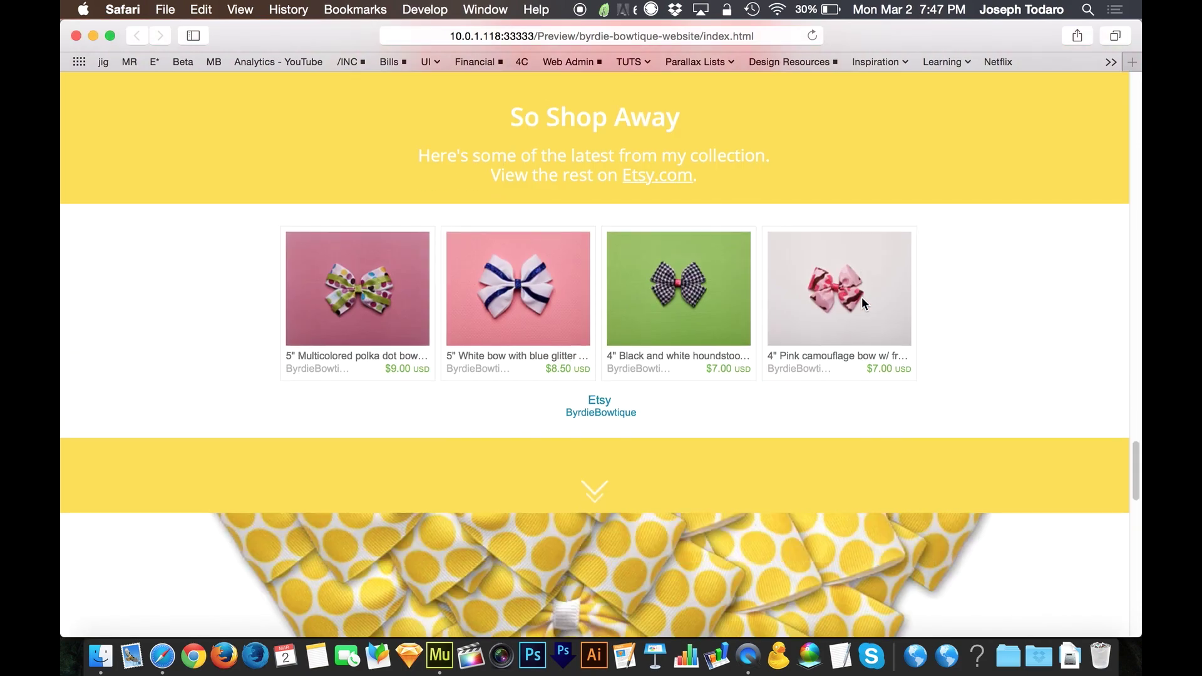
scroll(863, 303, down, 5)
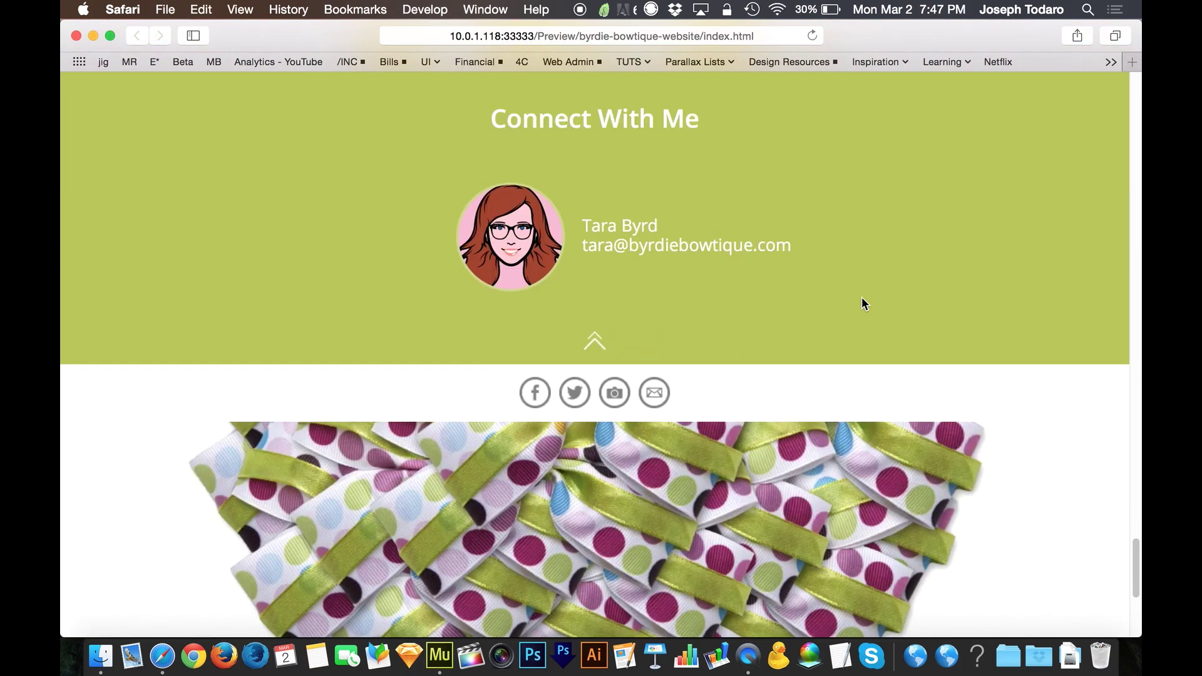
scroll(862, 303, up, 5)
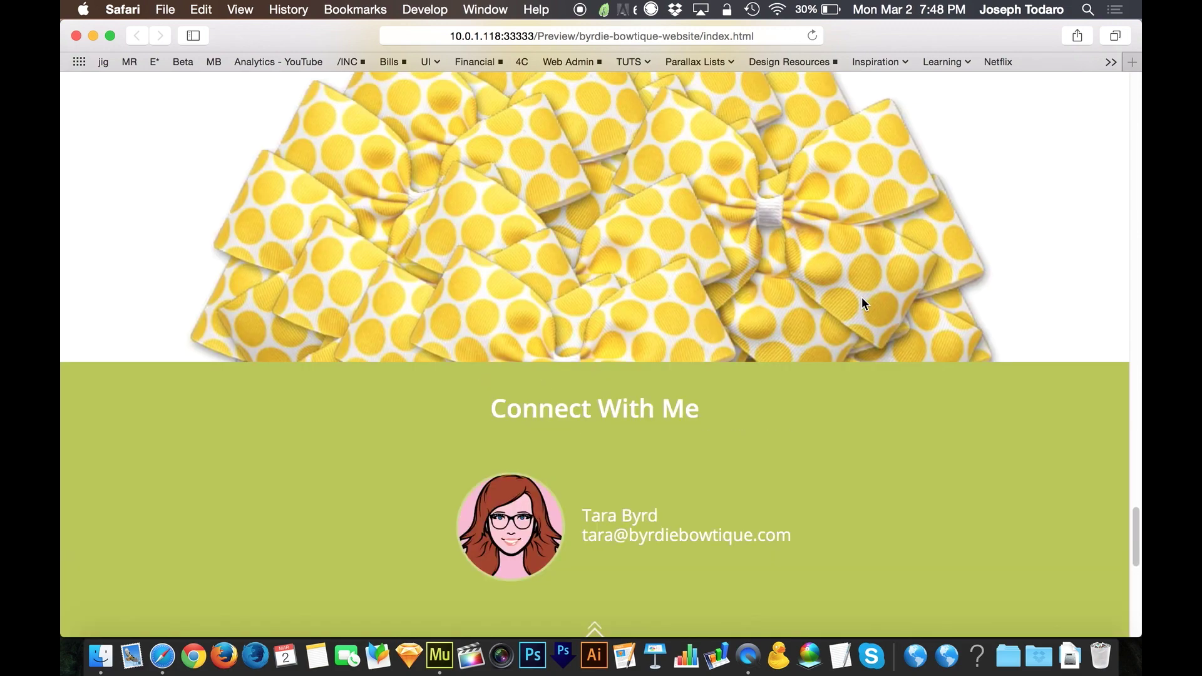
scroll(862, 299, up, 8)
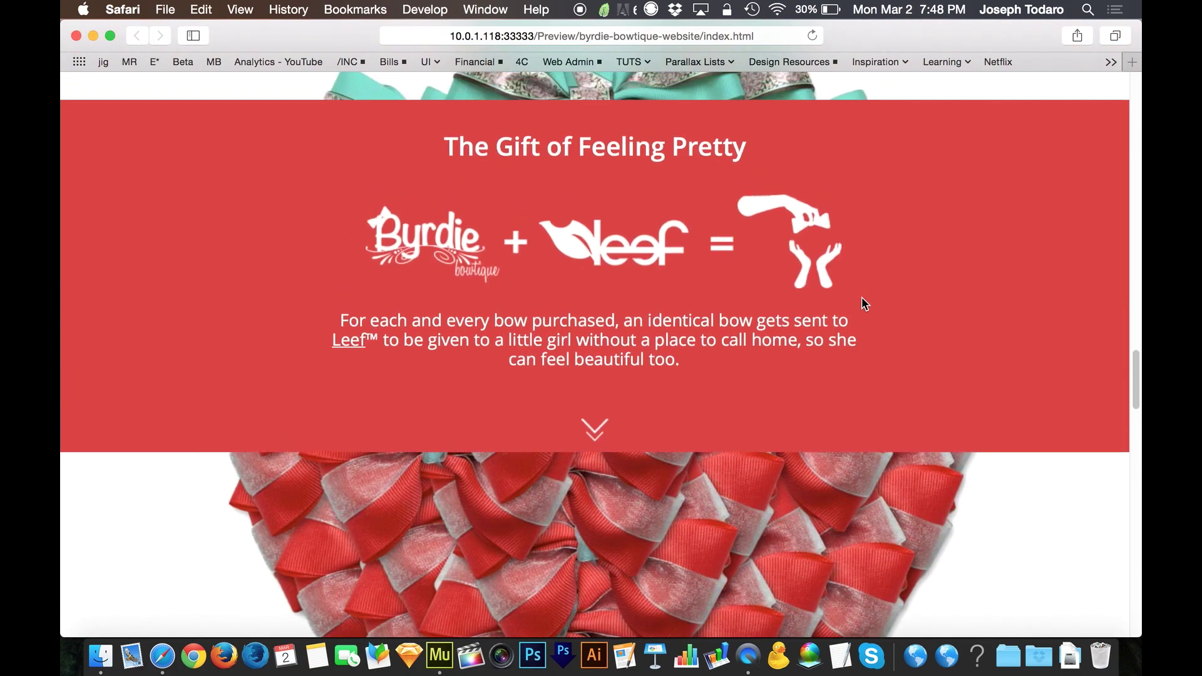
scroll(861, 303, up, 5)
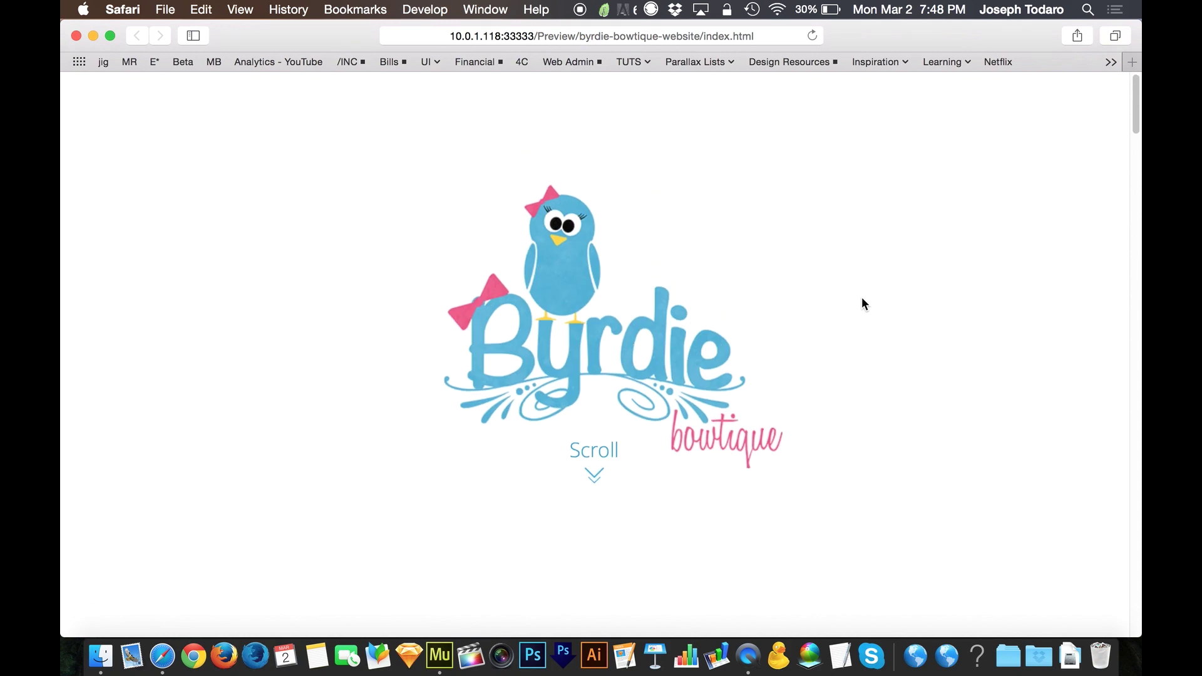
scroll(861, 303, down, 3)
scroll(863, 303, down, 4)
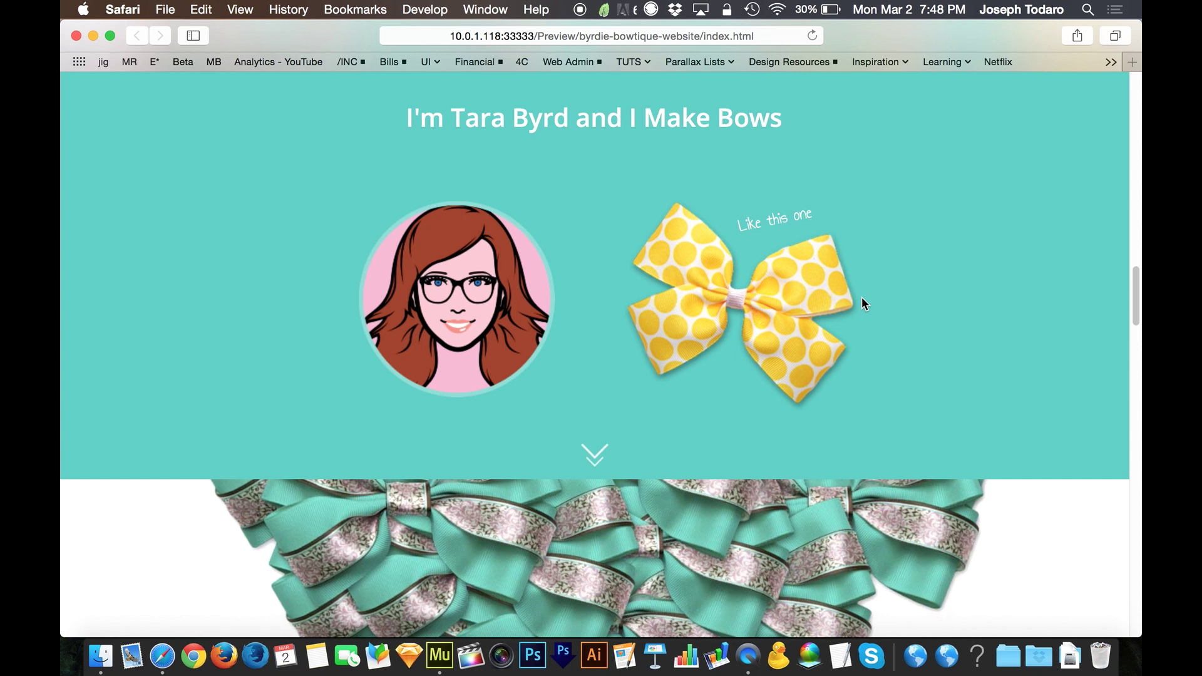
Load museresources.com from the MR bookmark in Safari's bookmarks bar.
click(129, 62)
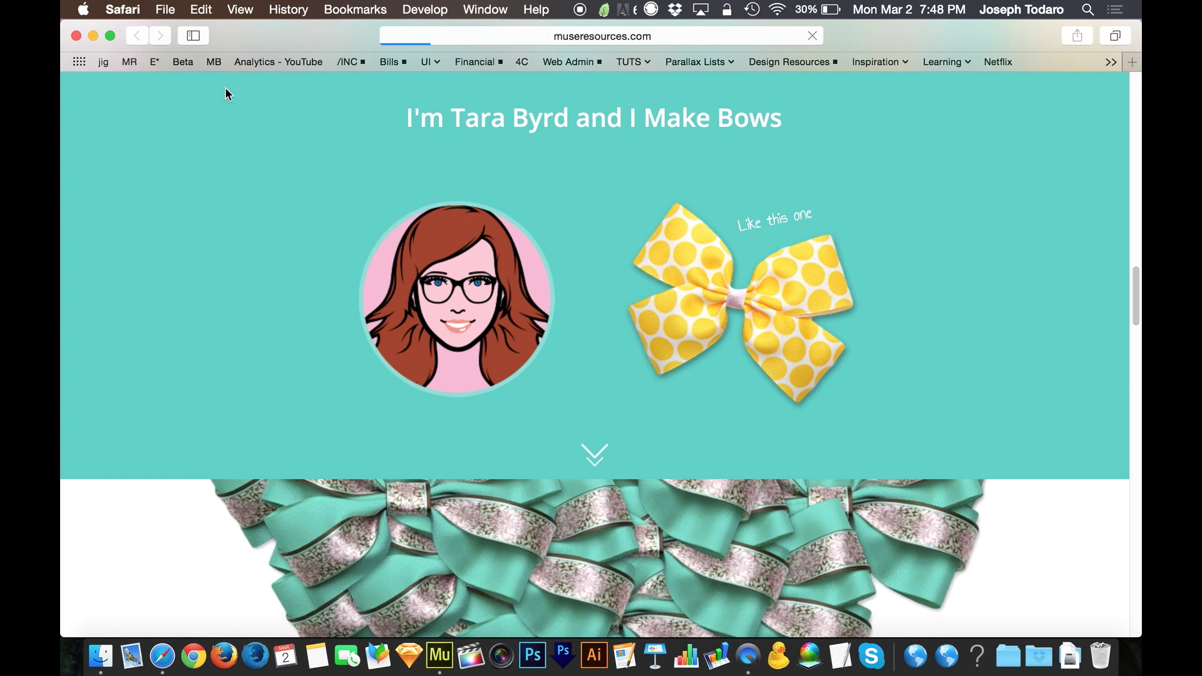